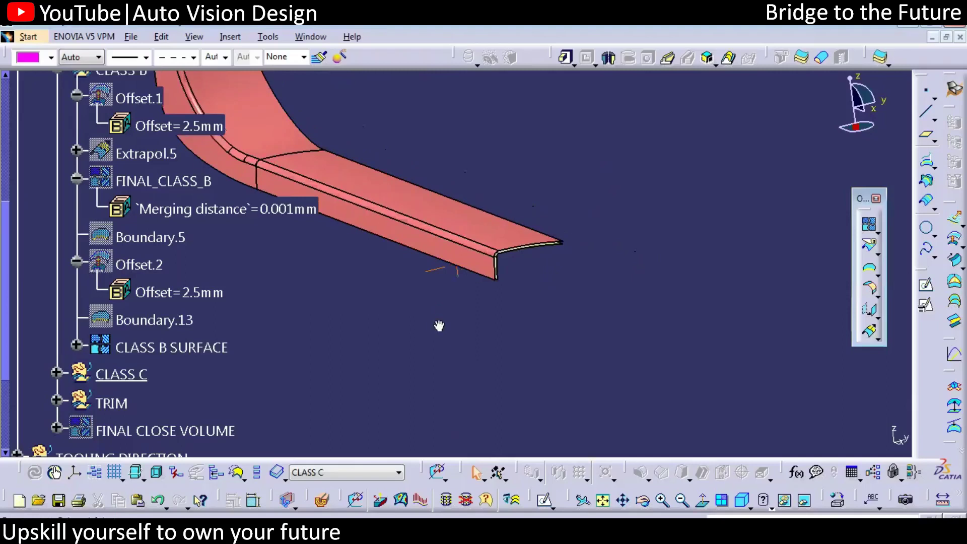
middle_click_drag(439, 326, 484, 347)
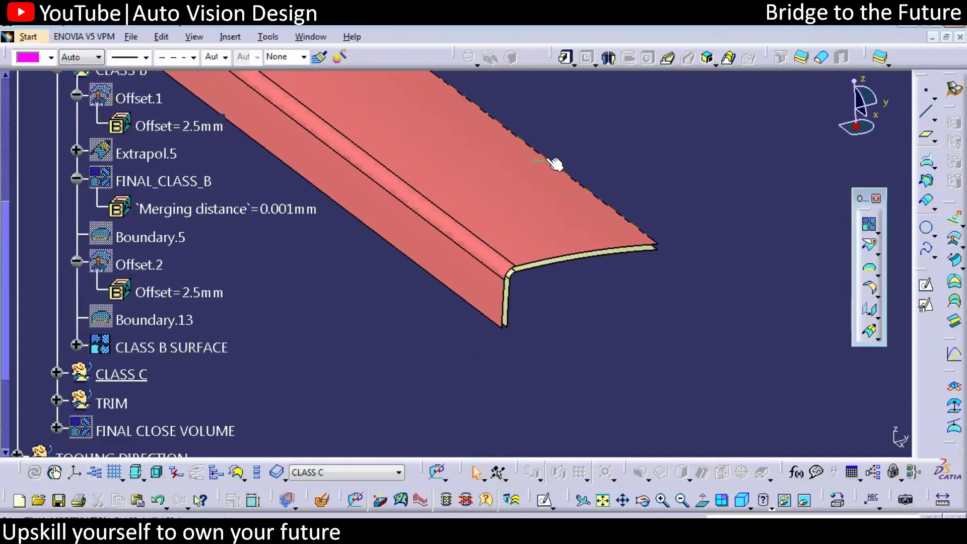
middle_click_drag(677, 371, 663, 371)
middle_click_drag(707, 332, 673, 408)
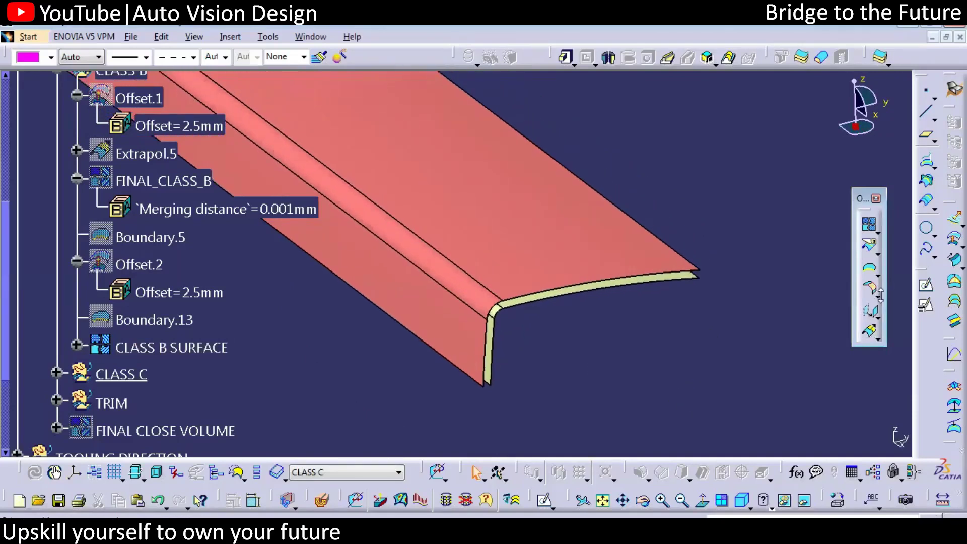
left_click(870, 271)
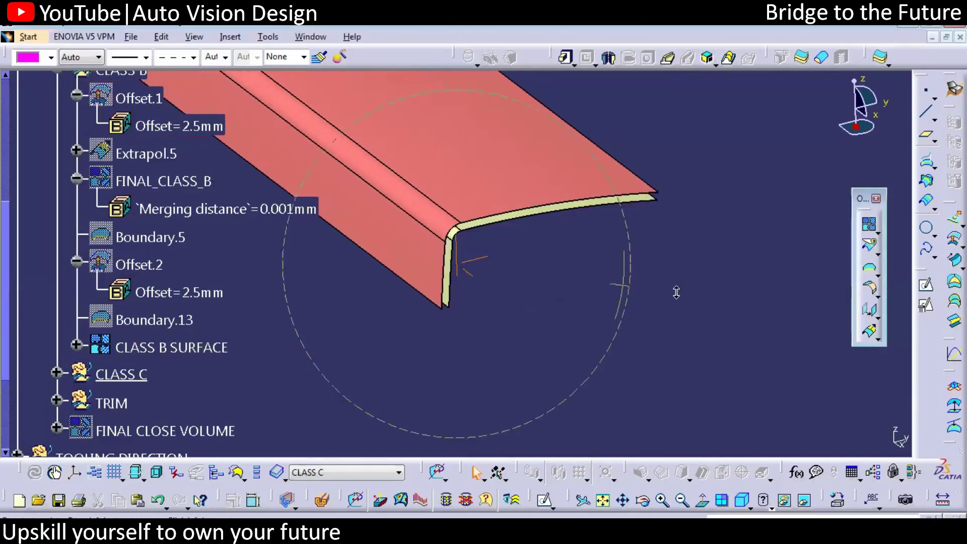
middle_click_drag(635, 324, 673, 359)
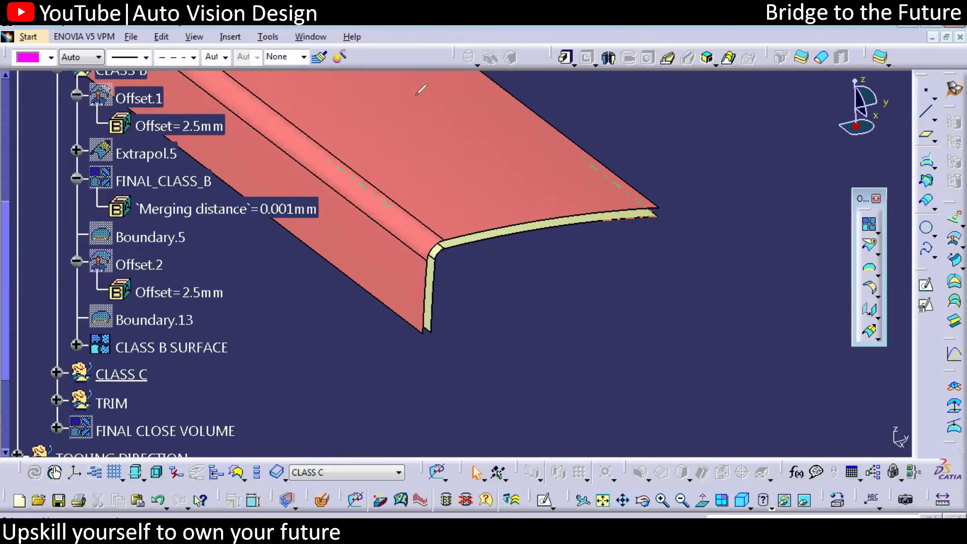
mouse_move(644, 139)
left_mouse_down()
mouse_move(599, 195)
mouse_move(627, 183)
left_mouse_up()
left_click_drag(595, 231, 627, 291)
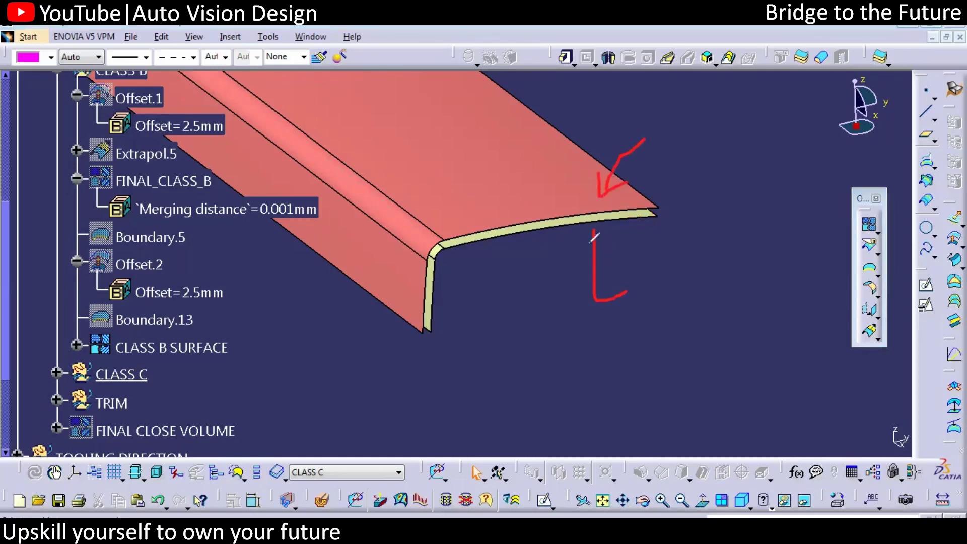
mouse_move(581, 261)
left_mouse_down()
mouse_move(611, 268)
mouse_move(651, 307)
mouse_move(658, 294)
mouse_move(652, 318)
left_mouse_up()
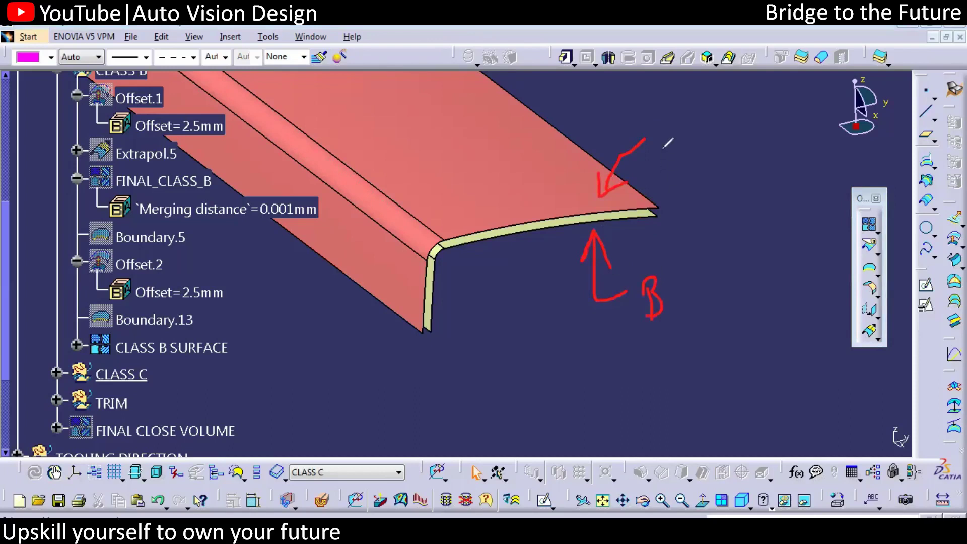
mouse_move(669, 95)
left_mouse_down()
mouse_move(669, 127)
mouse_move(694, 123)
mouse_move(678, 92)
left_mouse_up()
left_click_drag(666, 114, 680, 116)
left_click_drag(656, 208, 580, 217)
left_click_drag(657, 217, 588, 225)
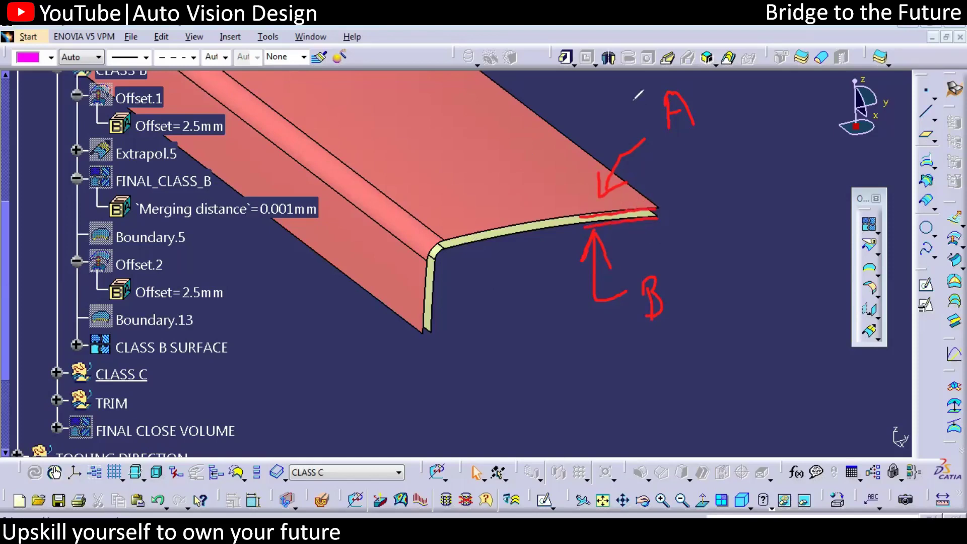
key("Escape")
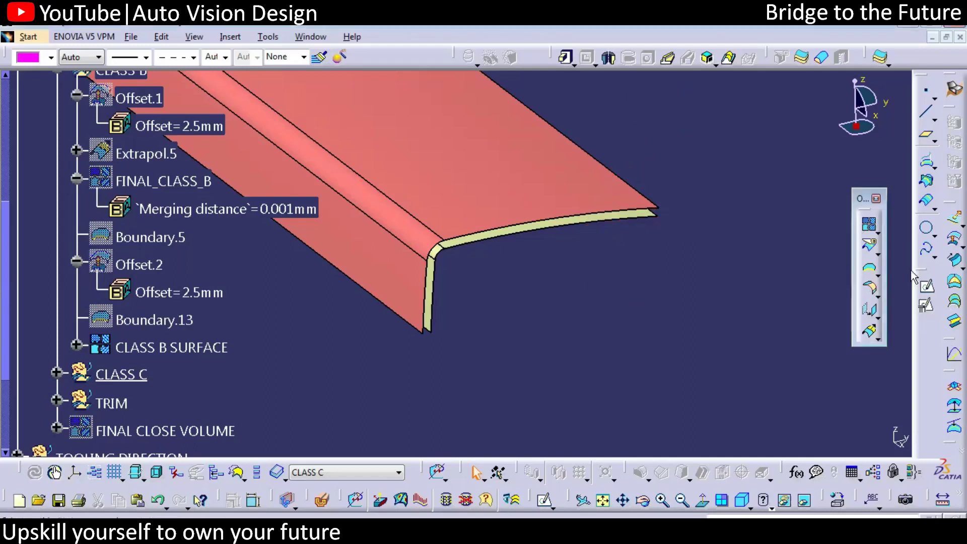
- Create tangent-continuity boundaries along the Class A and Class B end edges and blend them into a closing surface without supports
left_click(869, 269)
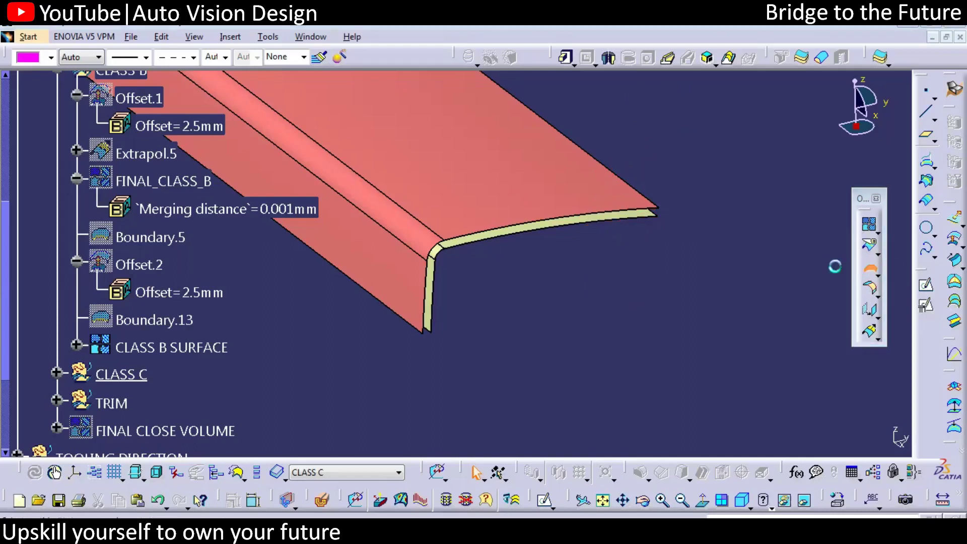
left_click(594, 218)
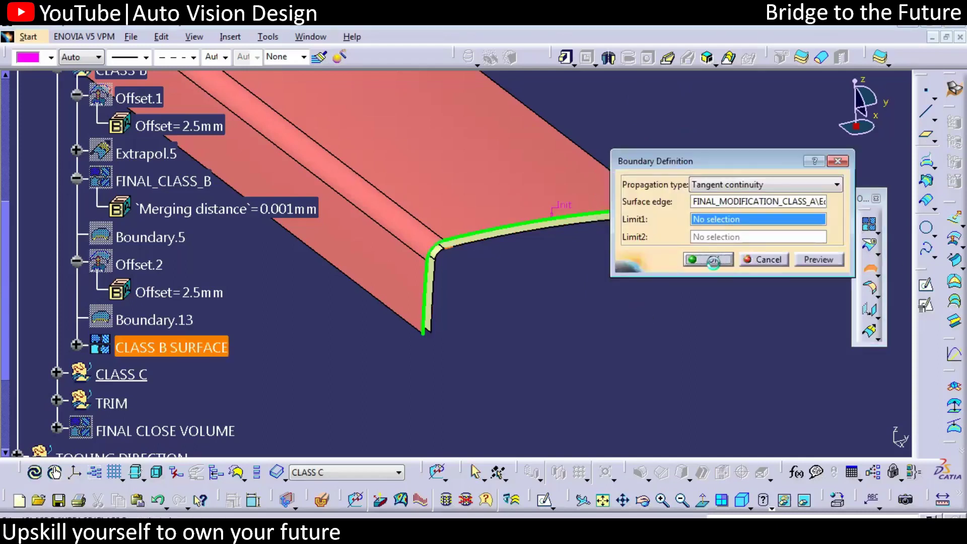
left_click(714, 259)
left_click(867, 269)
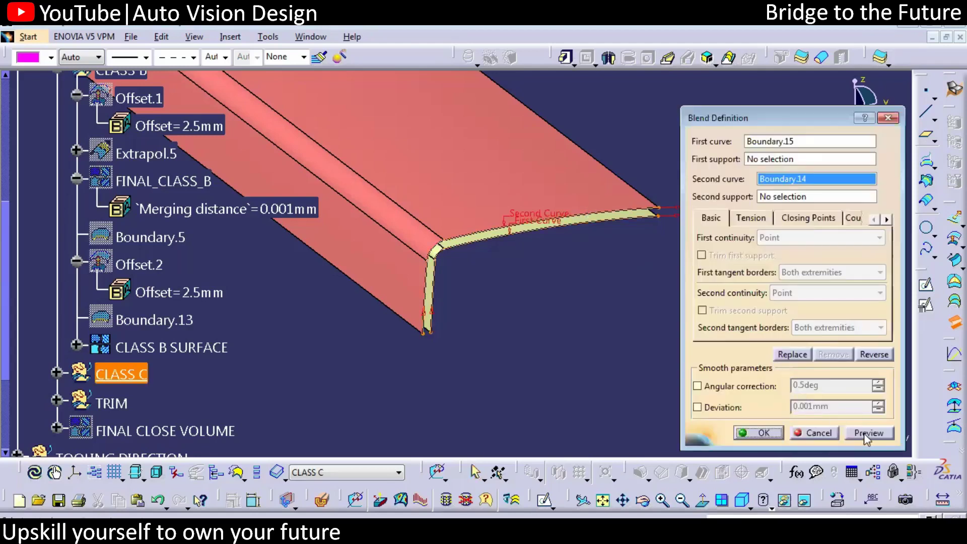
left_click(877, 436)
left_click(761, 433)
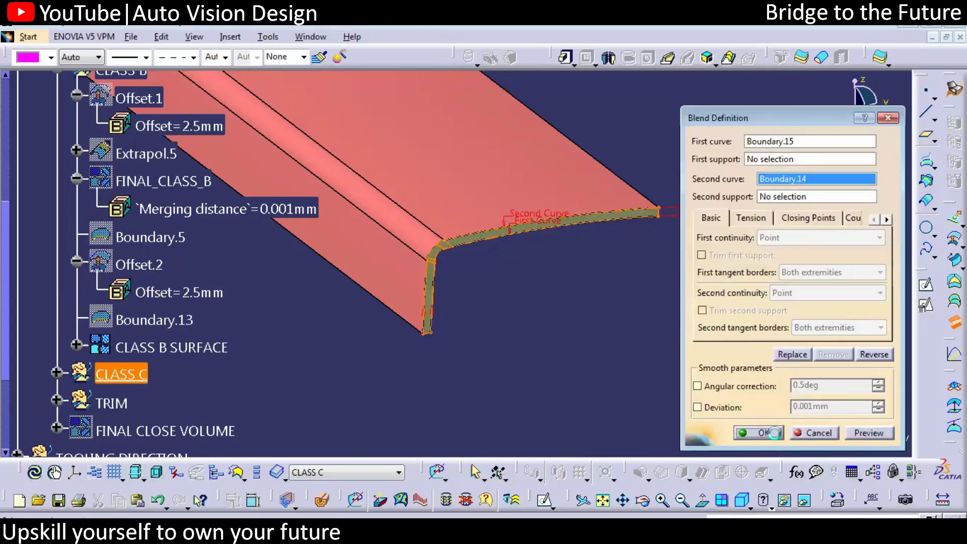
- Locate the new blend surface in the specification tree and change its fill colour to olive yellow
right_click(518, 142)
left_click(554, 147)
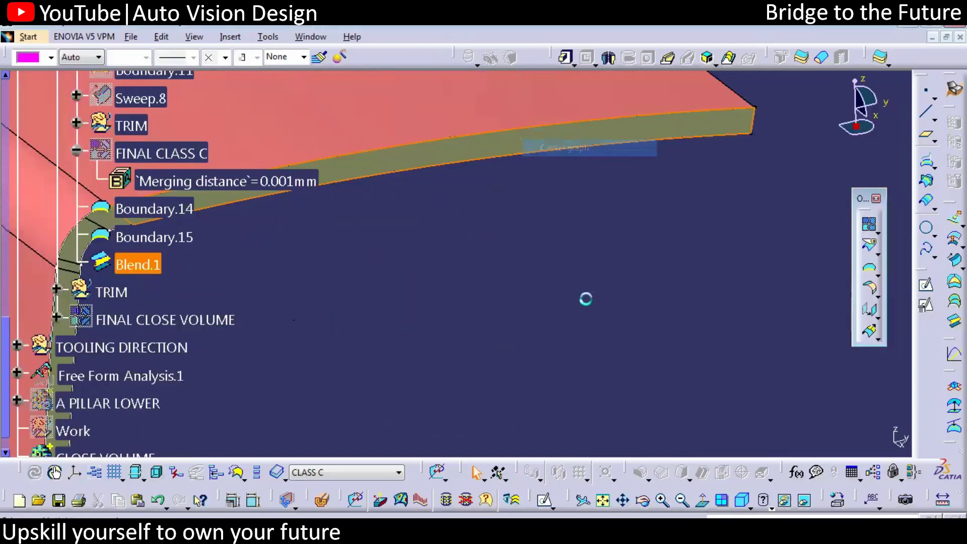
left_click(159, 267)
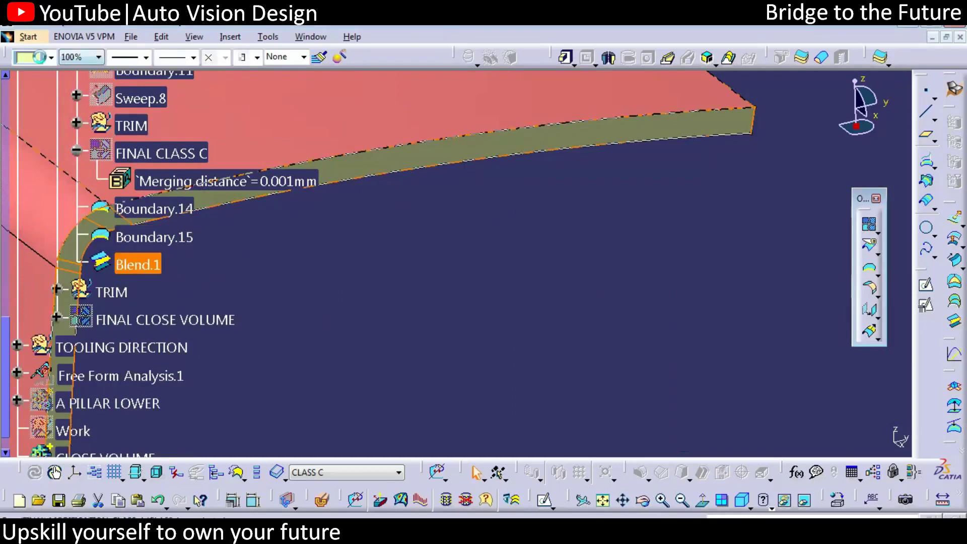
left_click(51, 57)
left_click(34, 222)
mouse_move(457, 254)
middle_mouse_down()
mouse_move(570, 255)
mouse_move(529, 313)
mouse_move(597, 305)
mouse_move(433, 258)
mouse_move(561, 274)
mouse_move(503, 194)
middle_mouse_up()
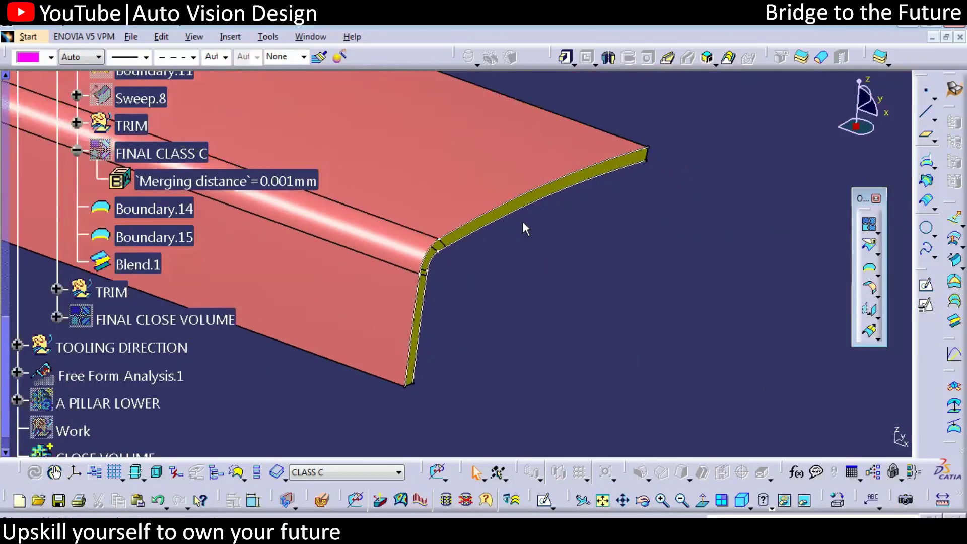
middle_click(572, 278)
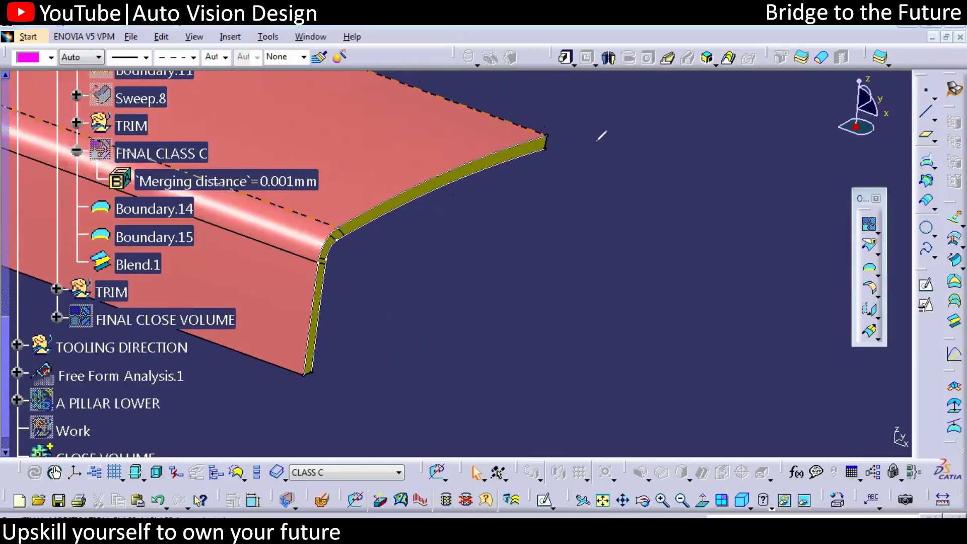
mouse_move(585, 141)
left_mouse_down()
mouse_move(731, 144)
mouse_move(756, 259)
mouse_move(861, 279)
left_mouse_up()
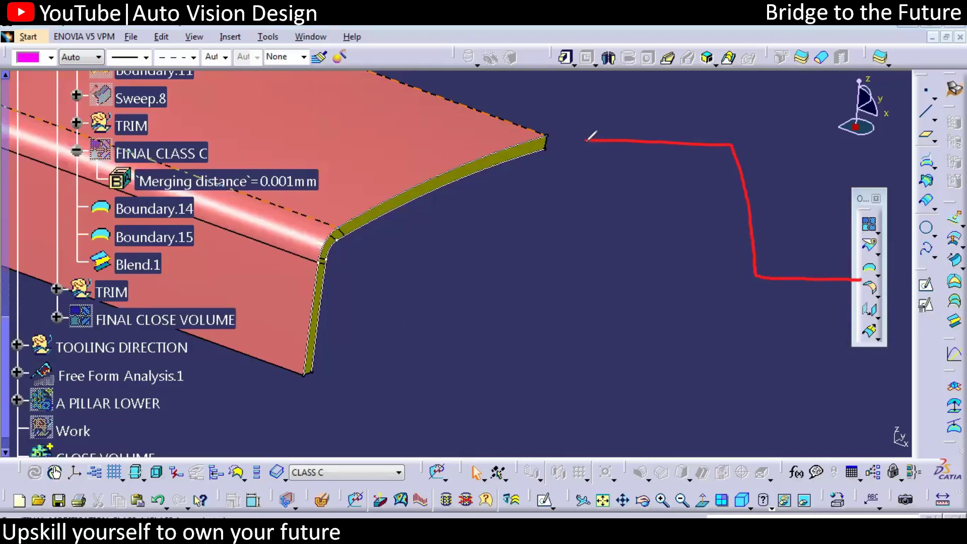
mouse_move(586, 141)
left_mouse_down()
mouse_move(587, 162)
mouse_move(619, 174)
mouse_move(691, 176)
mouse_move(715, 282)
mouse_move(761, 311)
mouse_move(861, 313)
left_mouse_up()
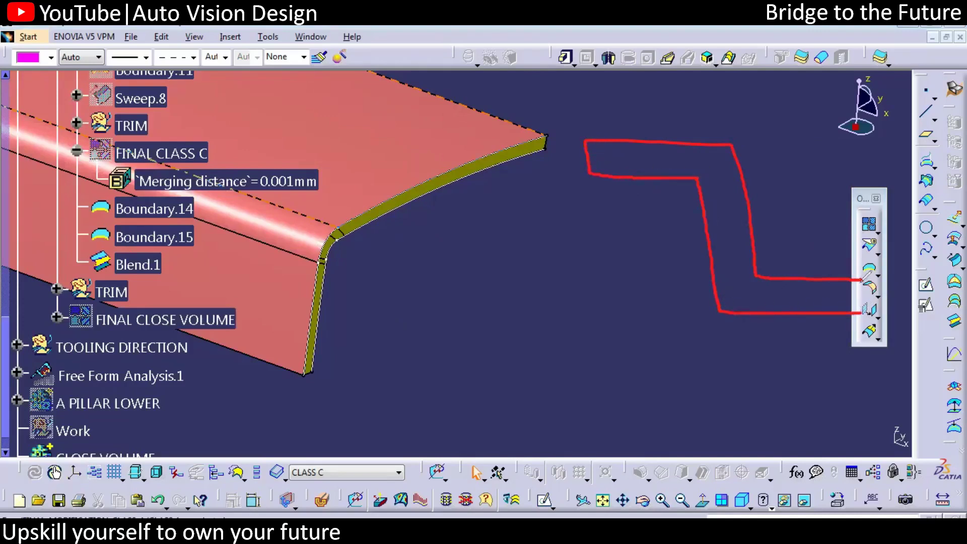
mouse_move(862, 278)
left_mouse_down()
mouse_move(905, 277)
mouse_move(894, 304)
mouse_move(850, 311)
left_mouse_up()
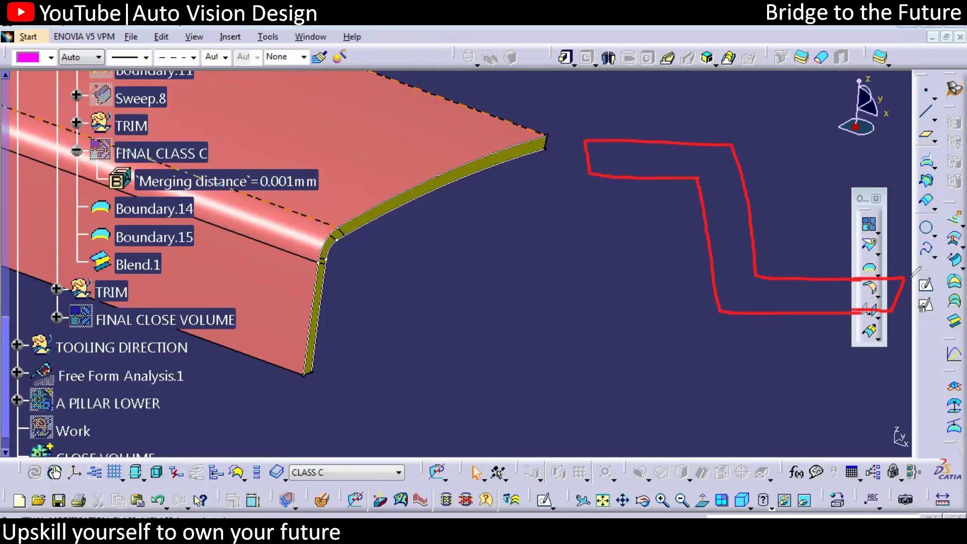
left_click_drag(898, 275, 966, 277)
left_click_drag(903, 301, 895, 342)
mouse_move(887, 335)
left_mouse_down()
mouse_move(892, 349)
mouse_move(908, 343)
left_mouse_up()
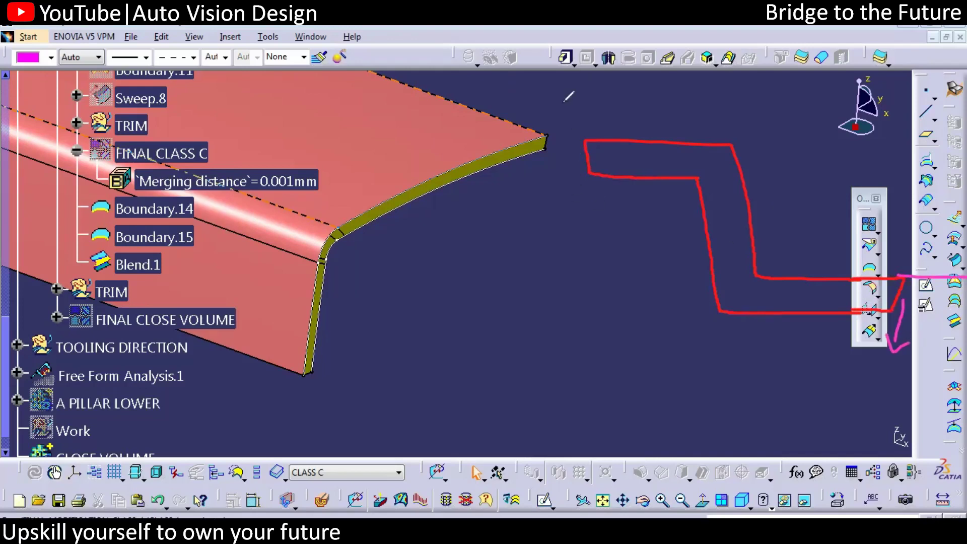
left_click(590, 154)
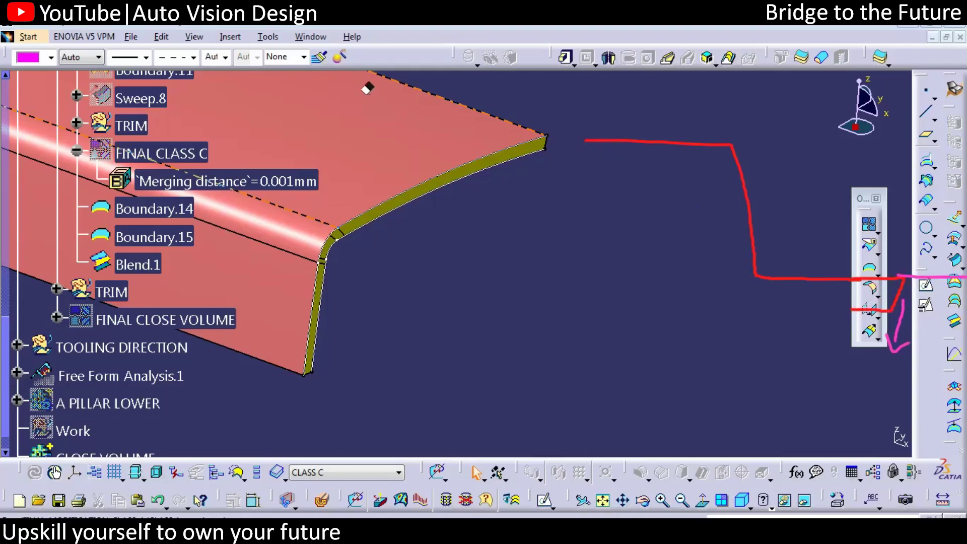
mouse_move(586, 140)
left_mouse_down()
mouse_move(573, 166)
mouse_move(704, 177)
mouse_move(726, 301)
mouse_move(874, 310)
left_mouse_up()
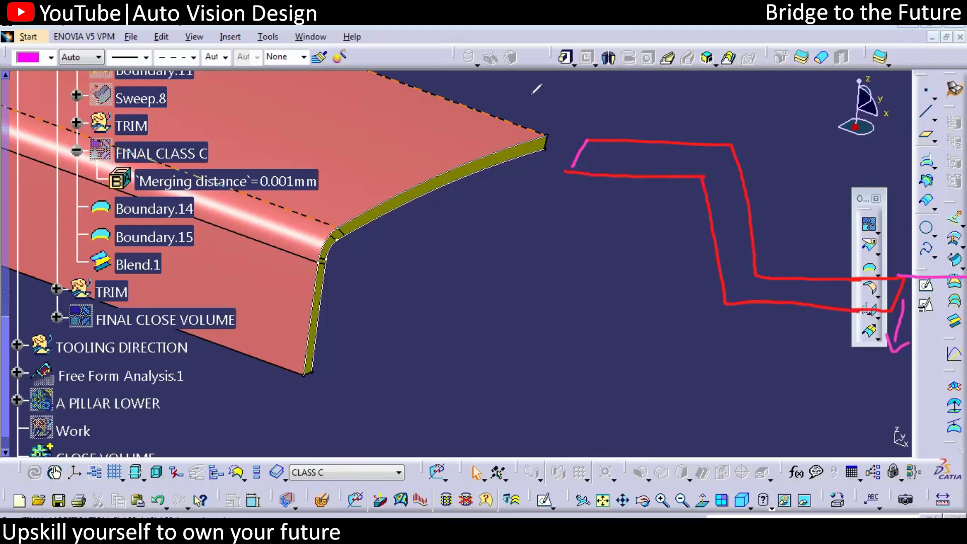
mouse_move(562, 171)
left_mouse_down()
mouse_move(486, 169)
mouse_move(478, 95)
left_mouse_up()
mouse_move(548, 91)
left_mouse_down()
mouse_move(875, 103)
mouse_move(932, 171)
mouse_move(937, 271)
left_mouse_up()
mouse_move(485, 172)
left_mouse_down()
mouse_move(487, 397)
mouse_move(929, 411)
left_mouse_up()
left_click_drag(936, 272, 927, 406)
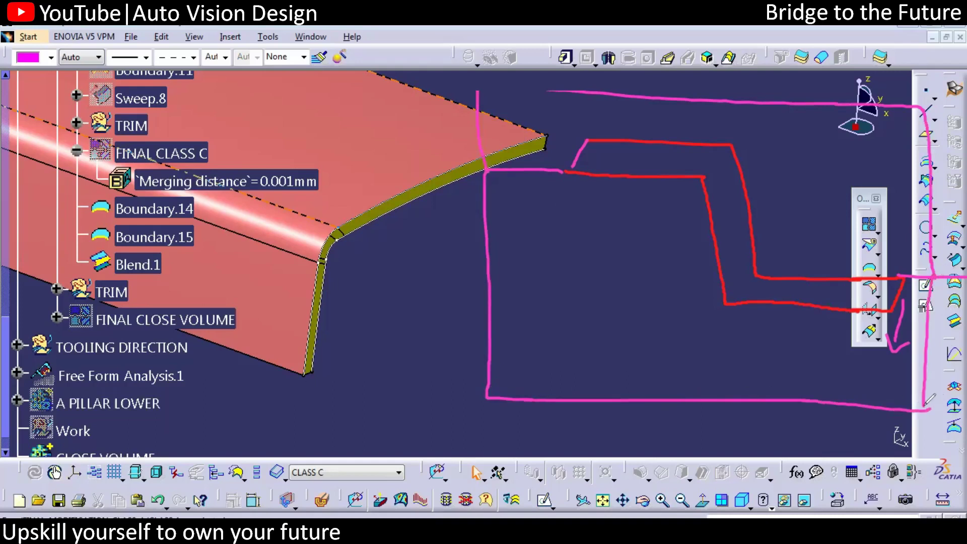
left_click_drag(563, 172, 493, 278)
left_click_drag(599, 185, 536, 297)
left_click_drag(515, 338, 514, 342)
left_click_drag(657, 202, 536, 402)
left_click_drag(681, 244, 596, 378)
left_click_drag(720, 295, 672, 386)
left_click_drag(774, 308, 729, 398)
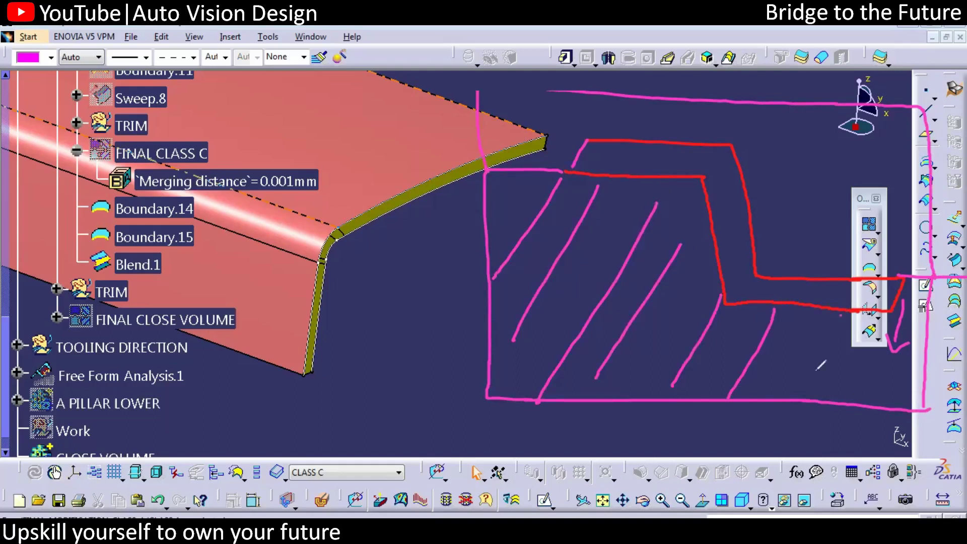
left_click_drag(841, 315, 804, 396)
left_click_drag(907, 302, 872, 403)
left_click_drag(926, 333, 906, 383)
left_click_drag(470, 107, 510, 166)
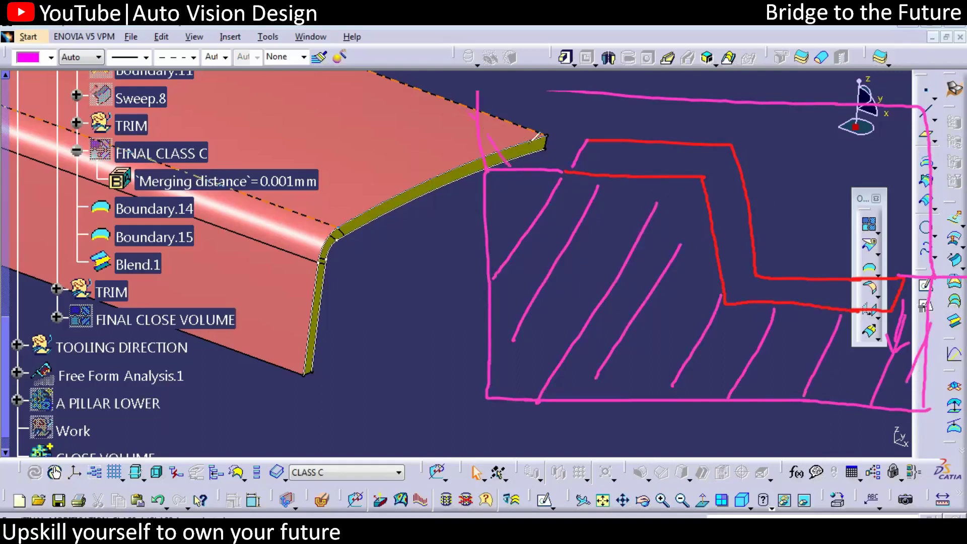
left_click_drag(519, 94, 535, 141)
left_click_drag(580, 98, 593, 138)
left_click_drag(623, 104, 638, 135)
left_click_drag(669, 108, 696, 139)
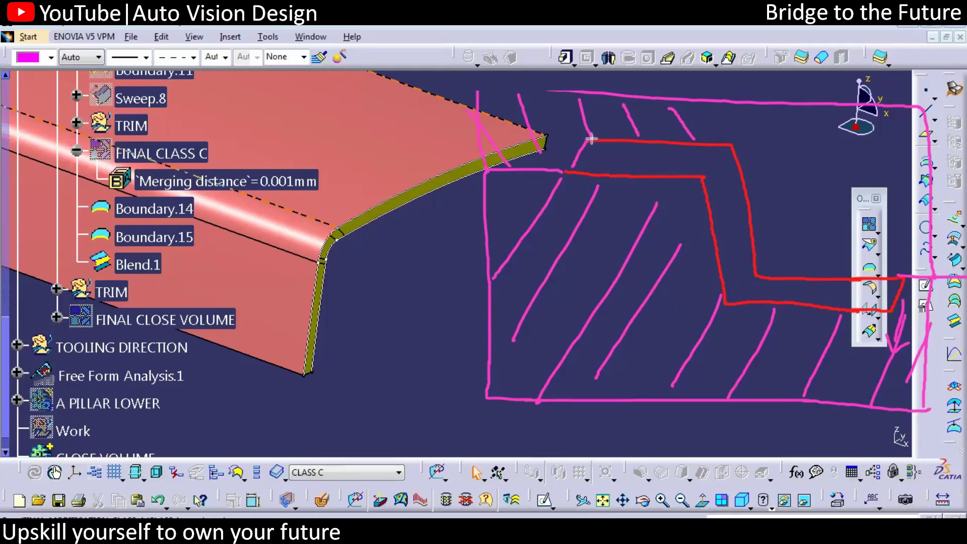
left_click_drag(589, 139, 566, 173)
left_click_drag(588, 139, 586, 176)
left_click_drag(890, 310, 891, 278)
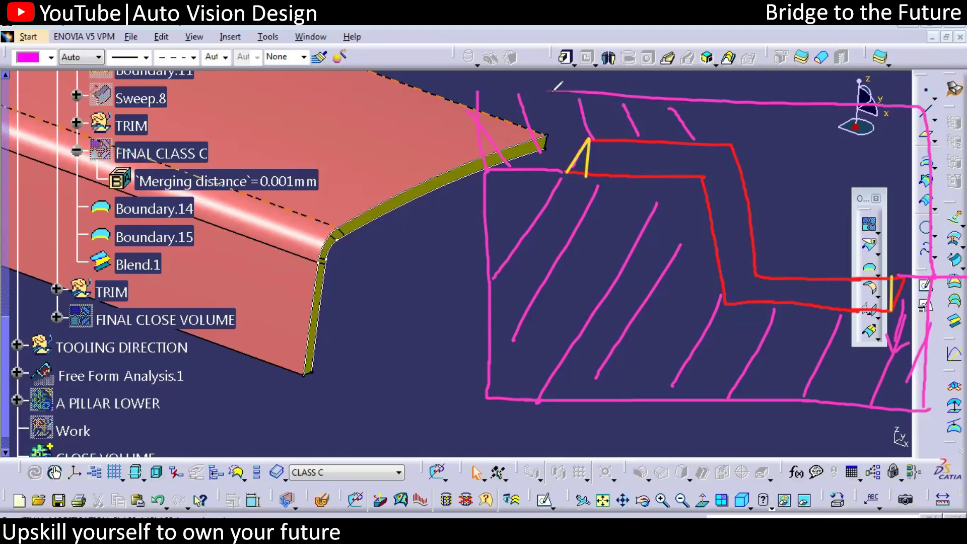
left_click(586, 156)
left_click(579, 153)
left_click(896, 288)
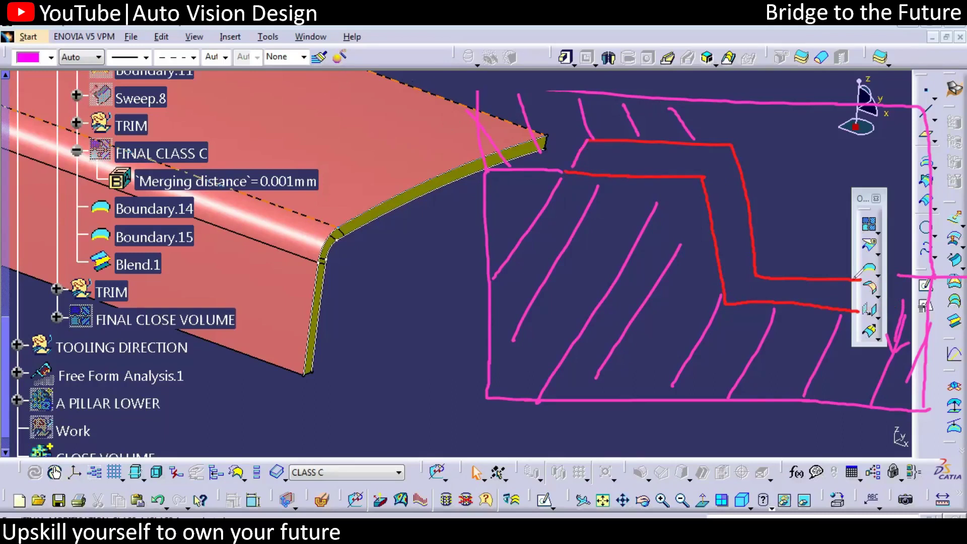
mouse_move(853, 278)
left_mouse_down()
mouse_move(893, 277)
mouse_move(865, 309)
left_mouse_up()
mouse_move(749, 193)
left_mouse_down()
mouse_move(795, 179)
mouse_move(798, 152)
left_mouse_up()
mouse_move(764, 174)
left_mouse_down()
mouse_move(755, 182)
mouse_move(766, 205)
left_mouse_up()
mouse_move(818, 154)
left_mouse_down()
mouse_move(819, 167)
mouse_move(830, 159)
left_mouse_up()
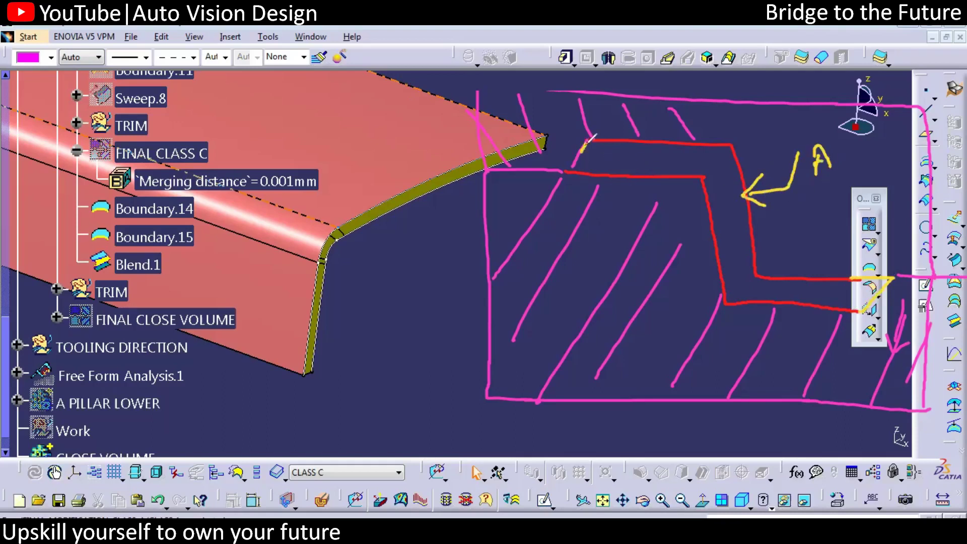
left_click_drag(593, 138, 535, 207)
left_click_drag(582, 186, 574, 268)
mouse_move(549, 200)
left_mouse_down()
mouse_move(568, 238)
mouse_move(543, 217)
left_mouse_up()
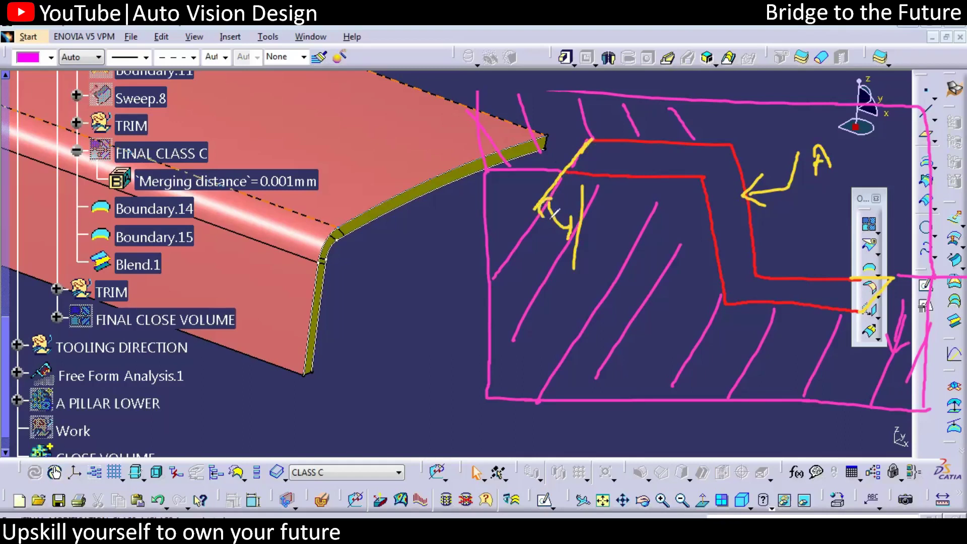
mouse_move(564, 148)
left_mouse_down()
mouse_move(563, 107)
mouse_move(611, 171)
mouse_move(644, 177)
mouse_move(610, 237)
mouse_move(635, 252)
mouse_move(646, 240)
mouse_move(632, 250)
left_mouse_up()
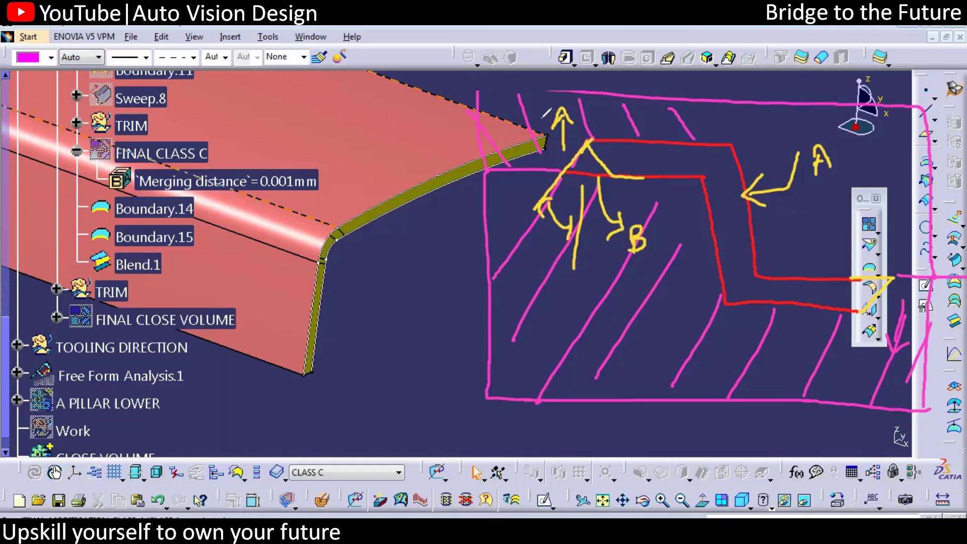
left_click_drag(535, 119, 543, 108)
mouse_move(456, 213)
left_mouse_down()
mouse_move(600, 170)
mouse_move(594, 177)
left_mouse_up()
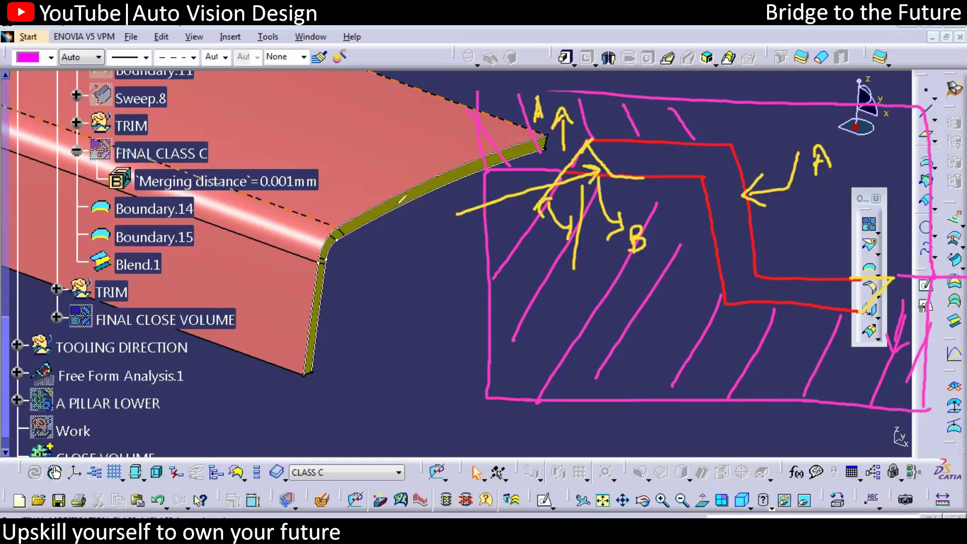
left_click_drag(387, 195, 391, 181)
mouse_move(391, 215)
left_mouse_down()
mouse_move(407, 256)
mouse_move(391, 215)
mouse_move(402, 223)
mouse_move(382, 206)
mouse_move(405, 196)
left_mouse_up()
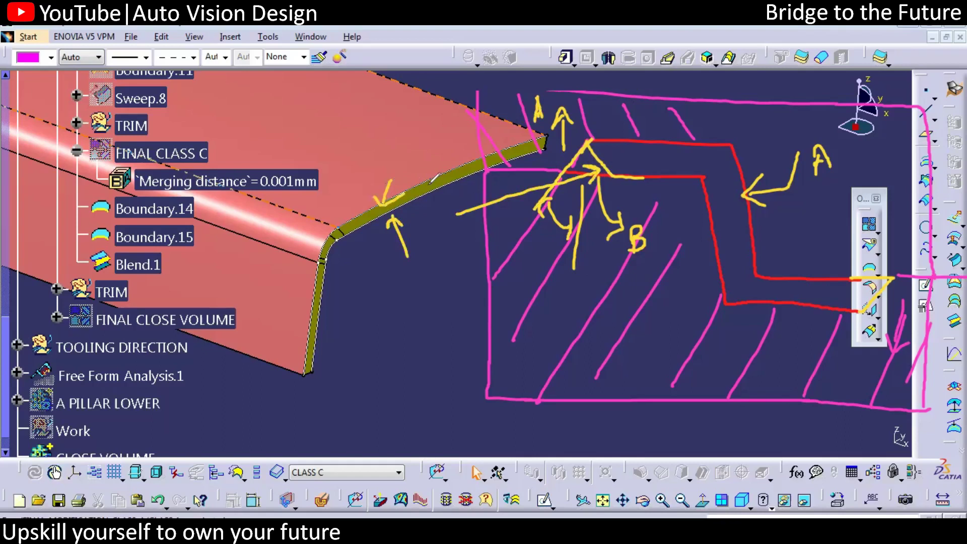
left_click(631, 89)
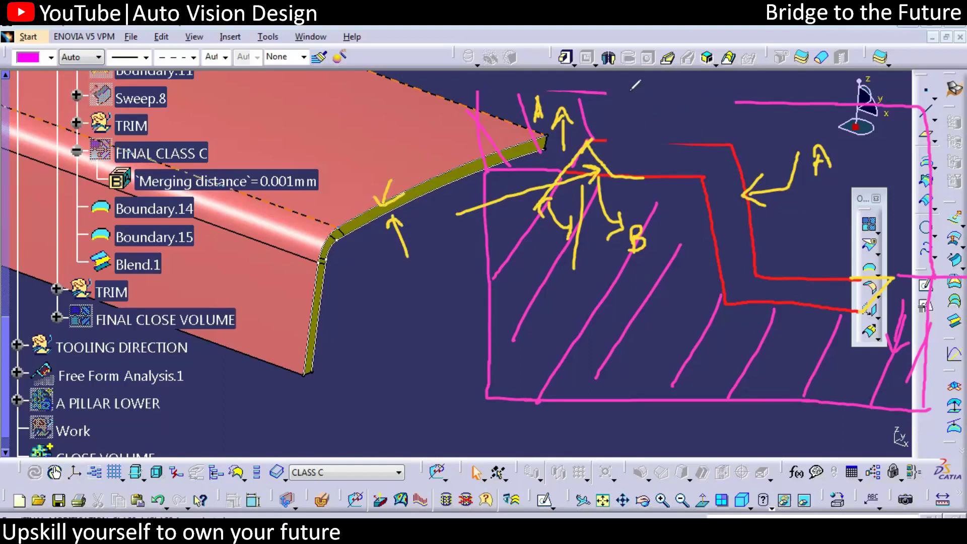
left_click(631, 90)
key("Escape")
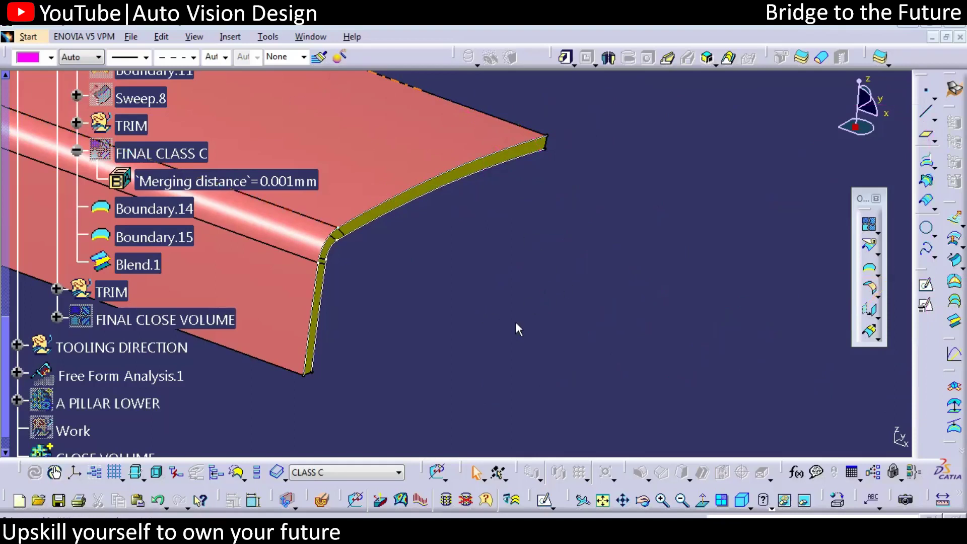
- Hide the Blend.1 closing surface and start a swept surface with the Line profile type, opening its subtype choices
left_click(151, 265)
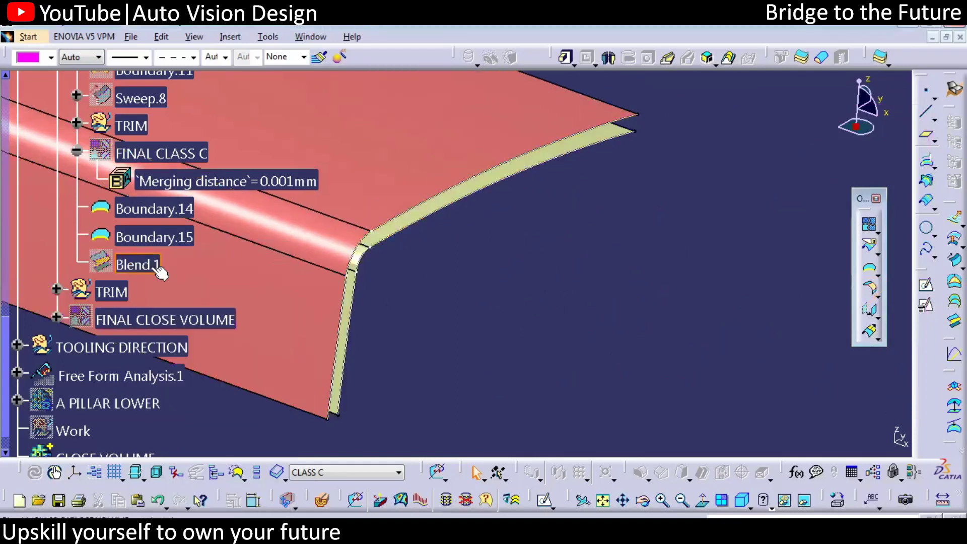
middle_click_drag(535, 330, 619, 332)
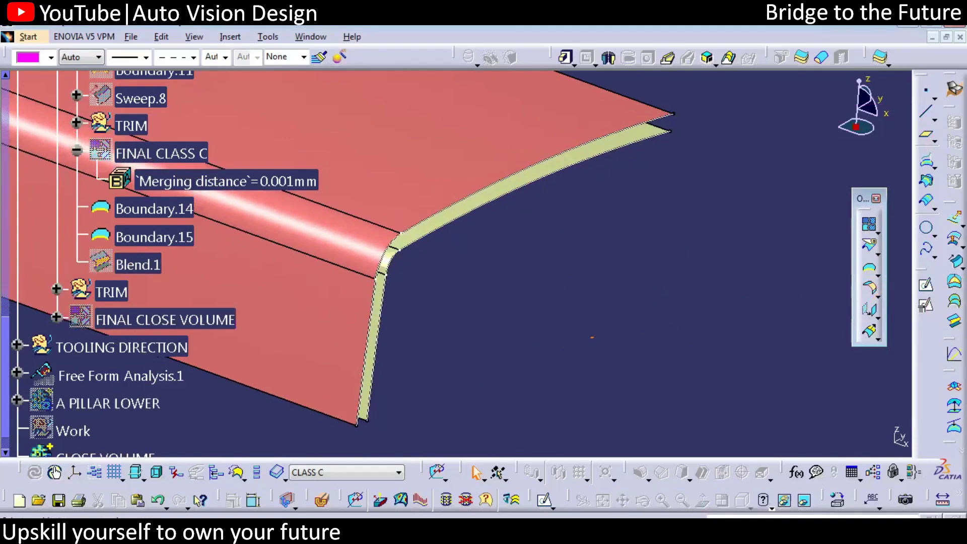
left_click(954, 261)
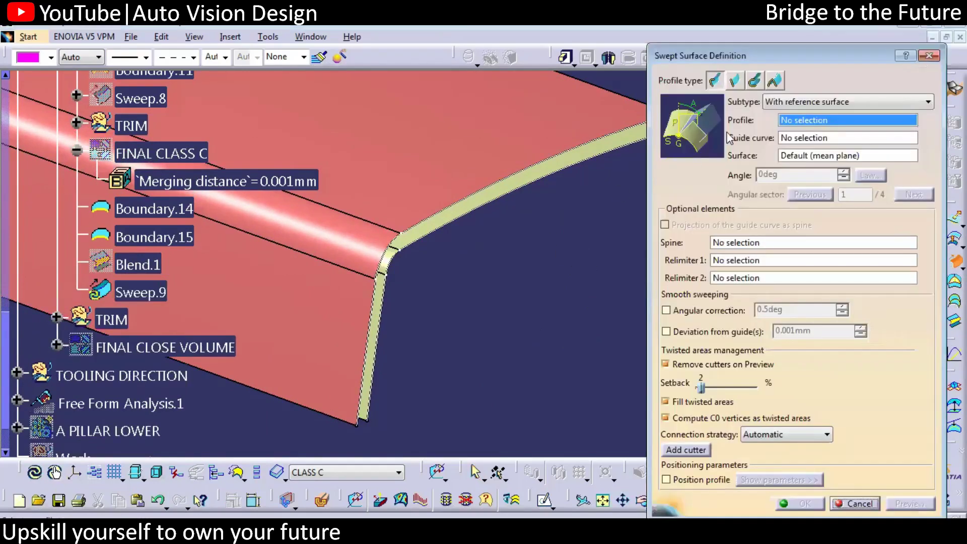
left_click(734, 80)
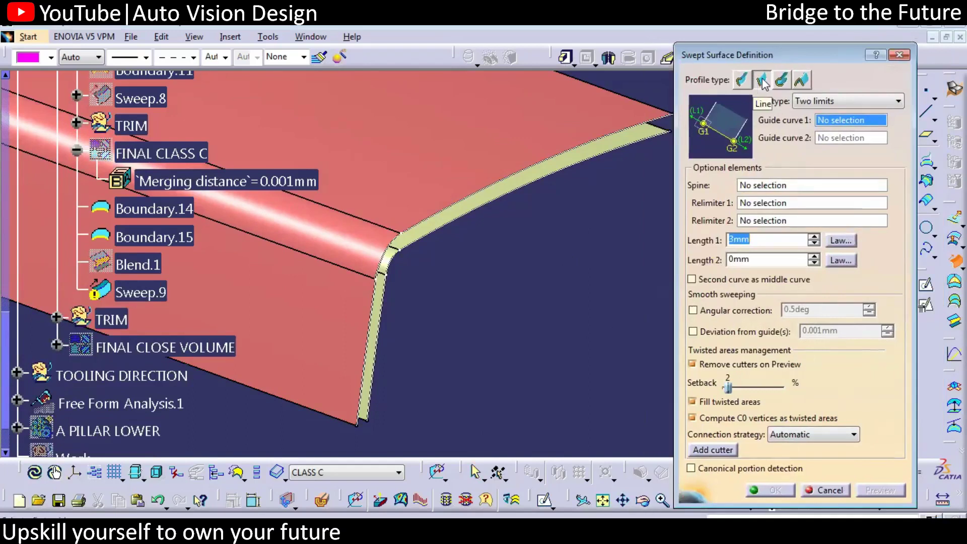
left_click(759, 80)
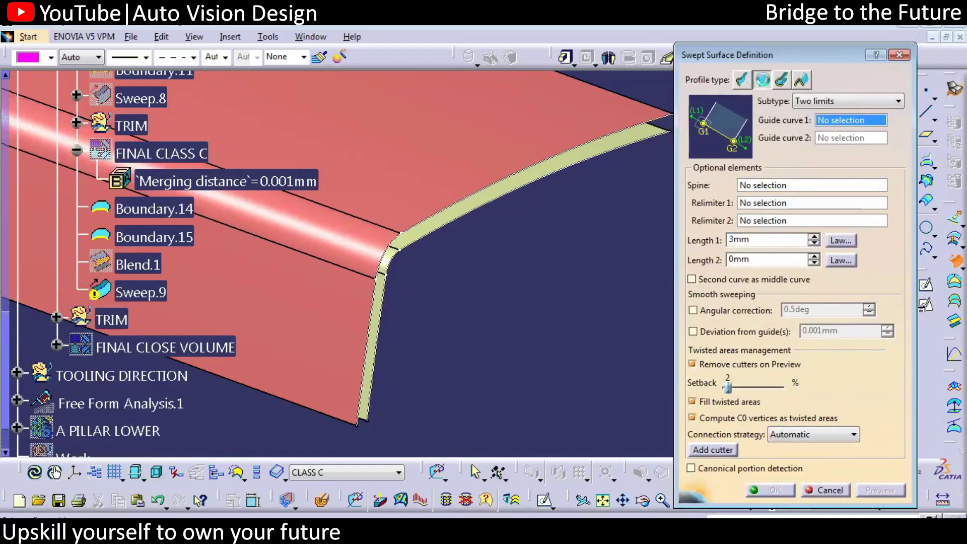
left_click(763, 79)
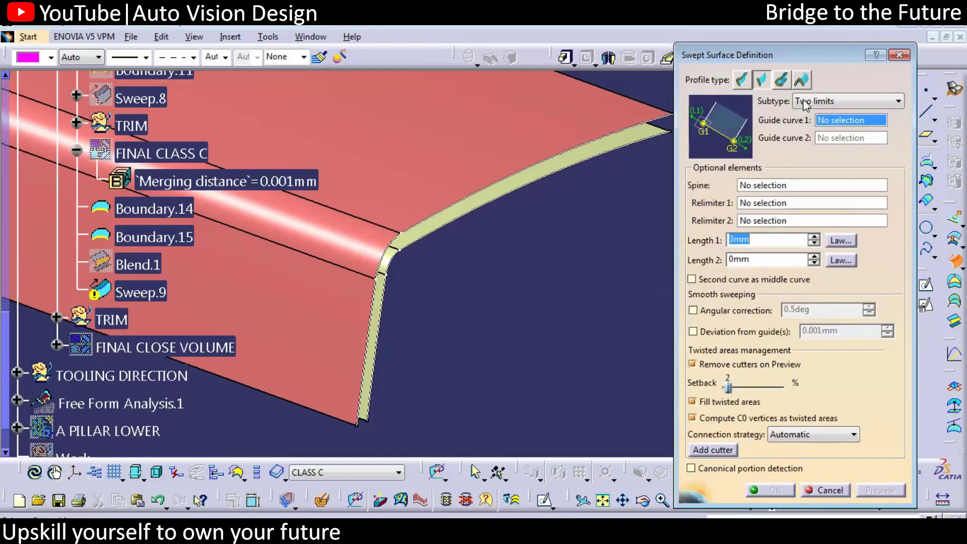
left_click(849, 102)
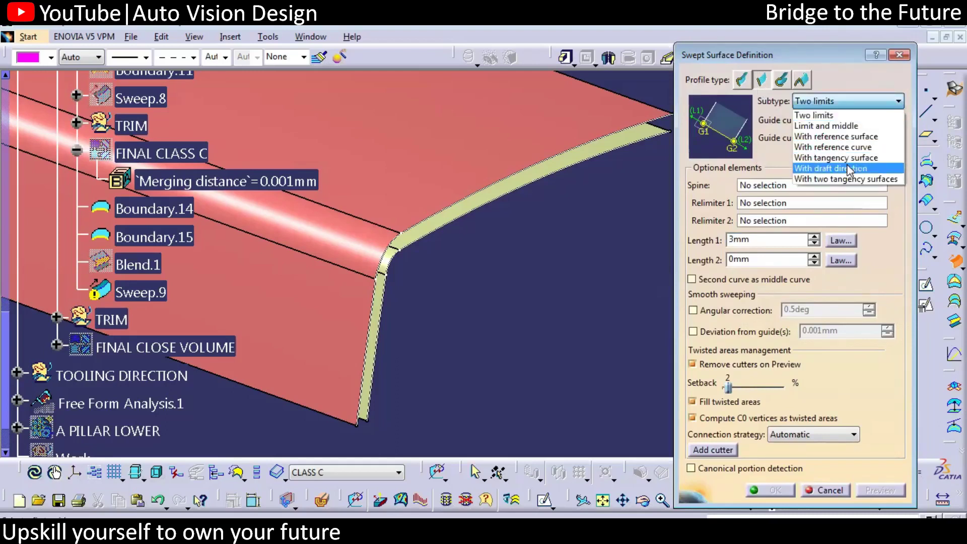